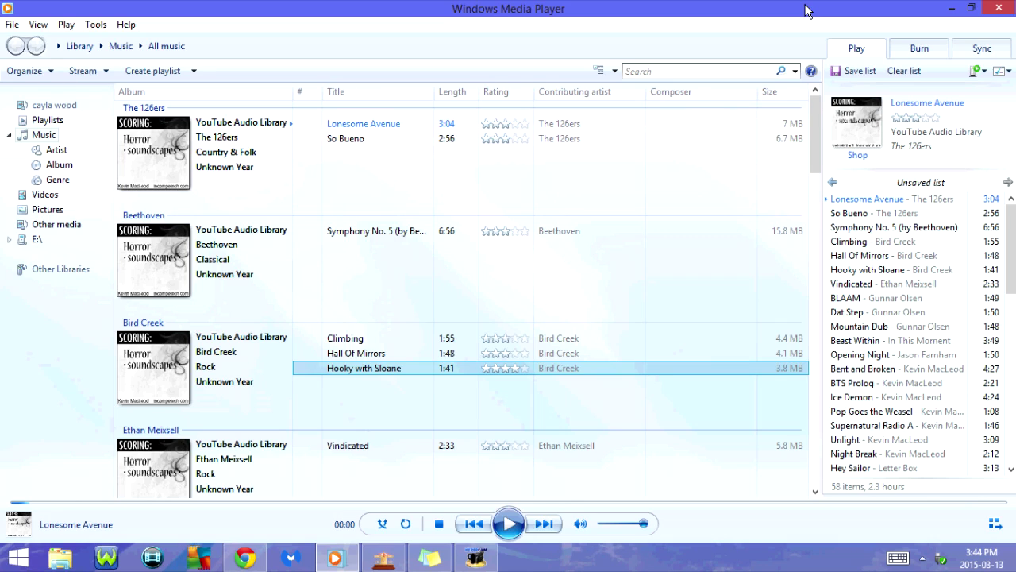
Play Lonesome Avenue with Ctrl+P, pause it with Ctrl+P, then stop it with Ctrl+S.
key("ctrl+p")
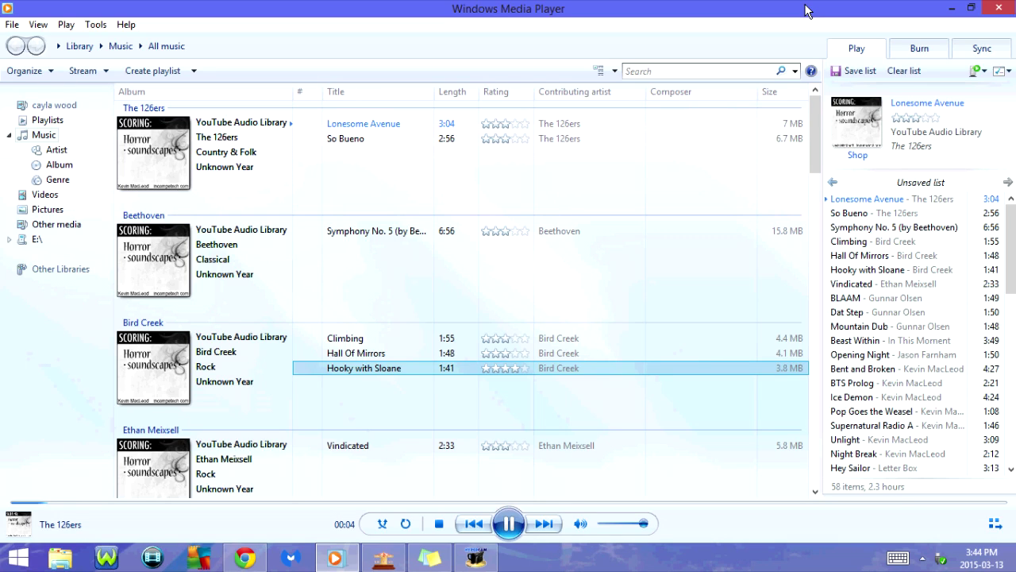
key("ctrl+p")
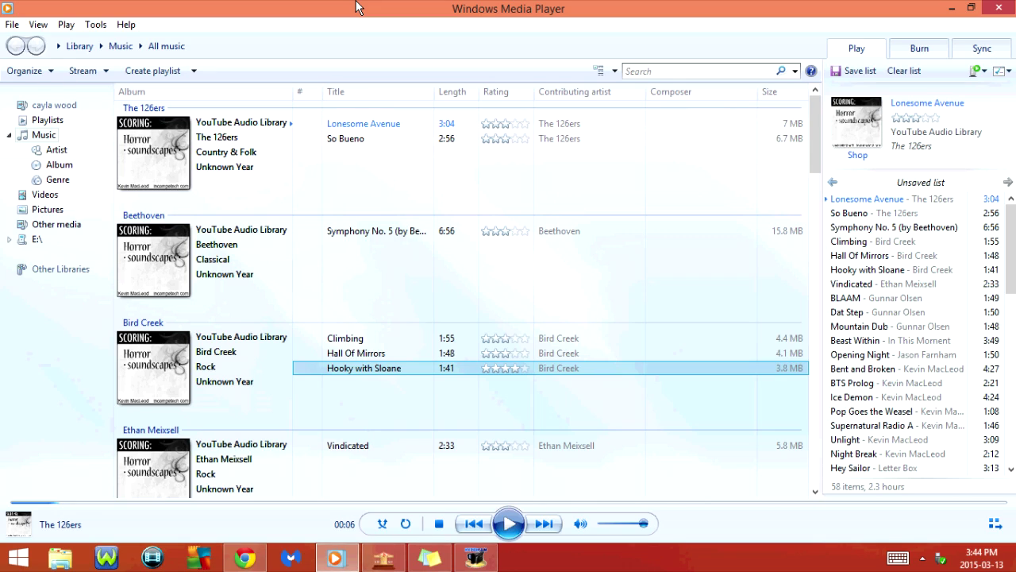
key("ctrl+s")
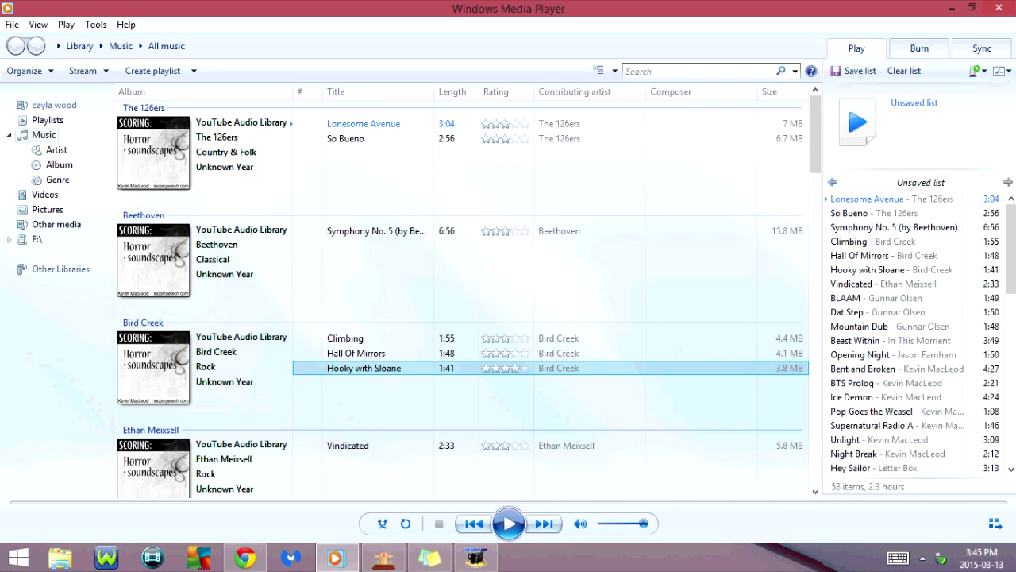
Restart the 58-item play list with Ctrl+P so Hall Of Mirrors plays.
key("ctrl+p")
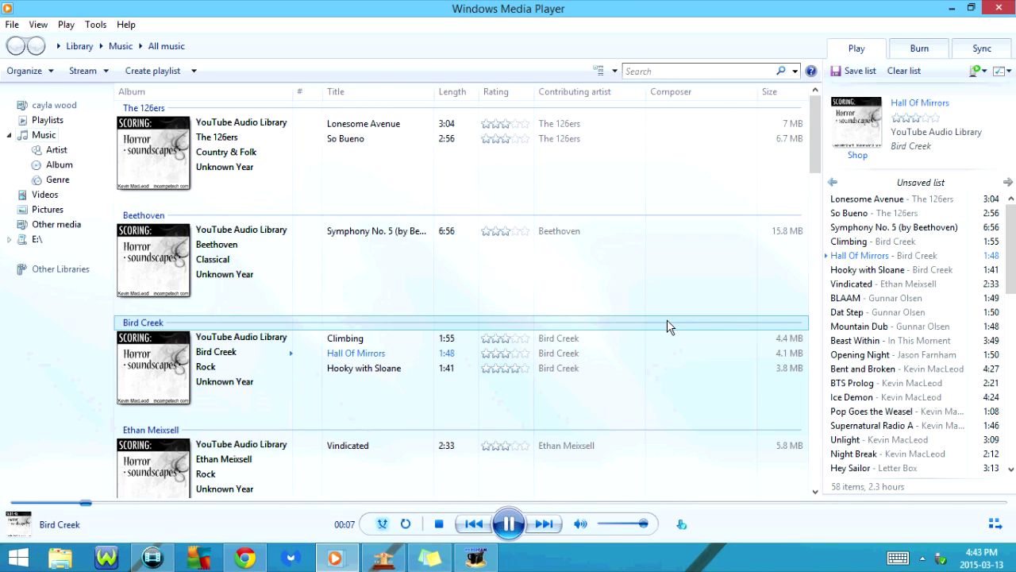
Skip to the next track, go back, fast-forward, then resume normal-speed playback.
key("ctrl+f")
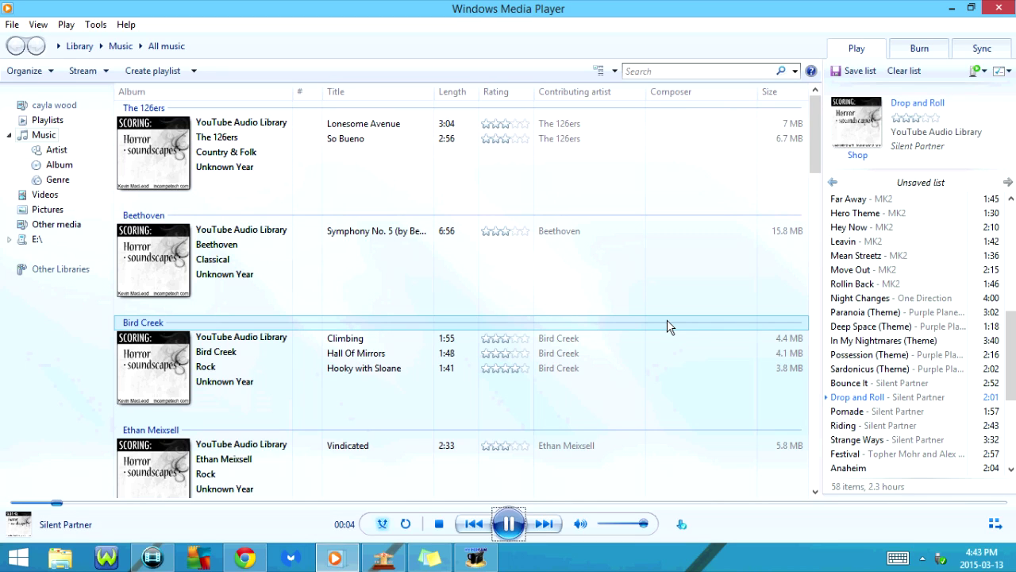
key("ctrl+b")
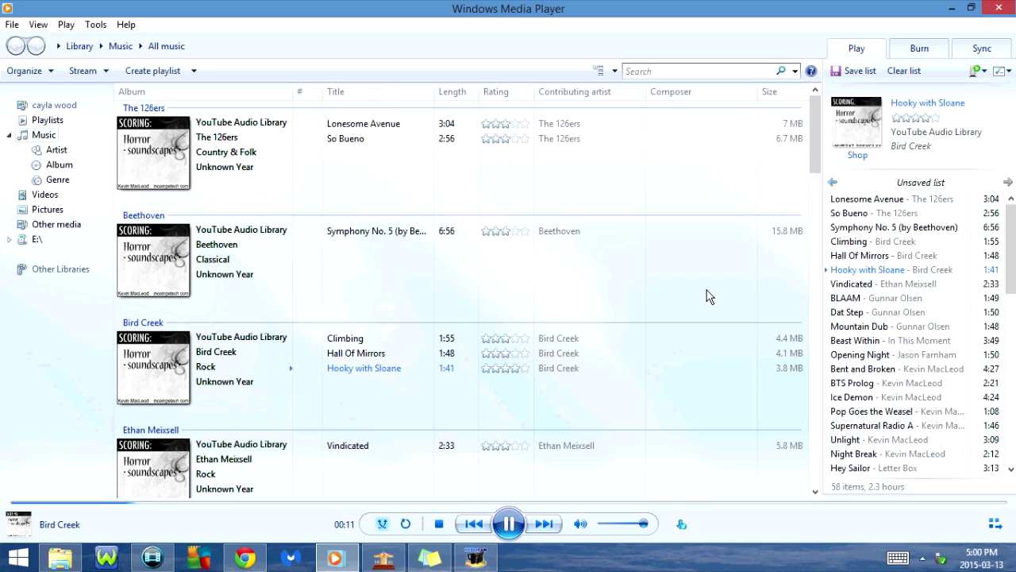
key("ctrl+shift+f")
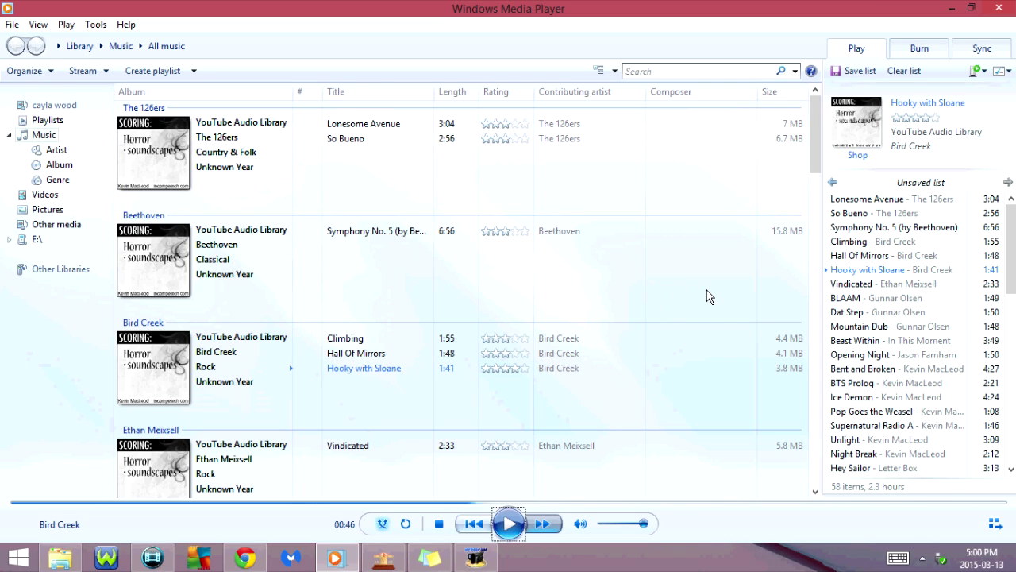
key("ctrl+p")
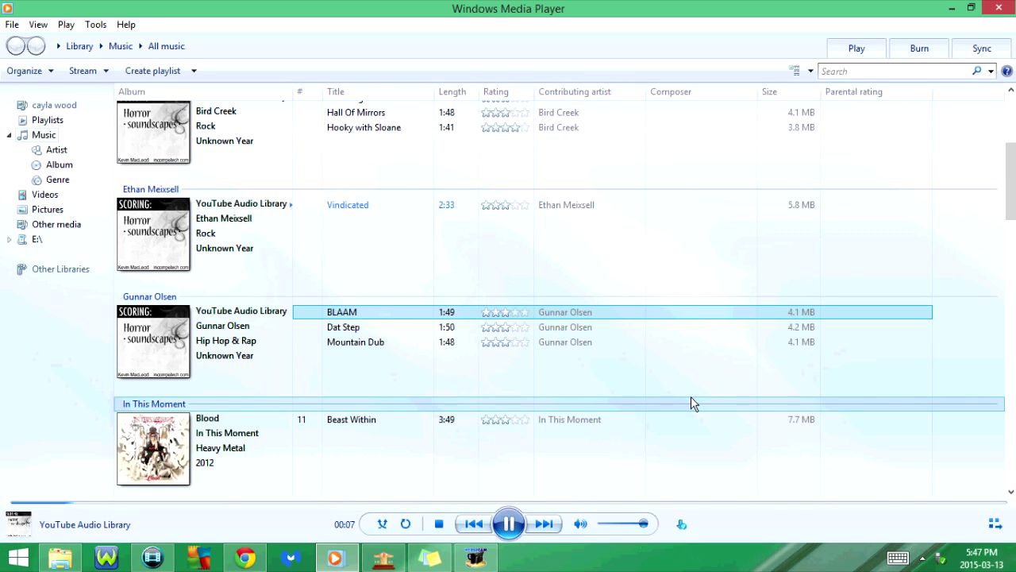
Turn shuffle on with Ctrl+H and skip to the next shuffled track.
key("ctrl+h")
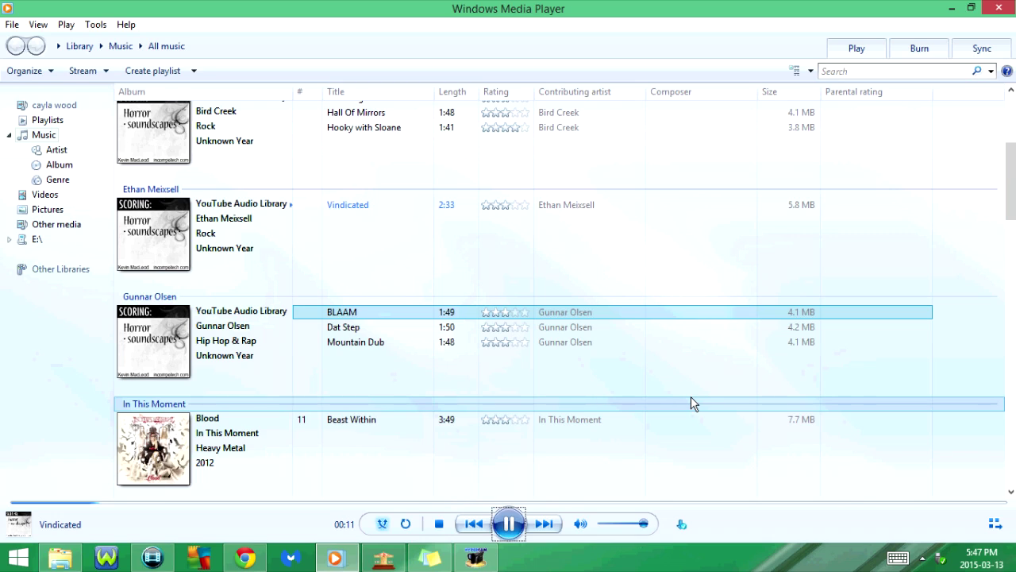
key("Tab")
key("Return")
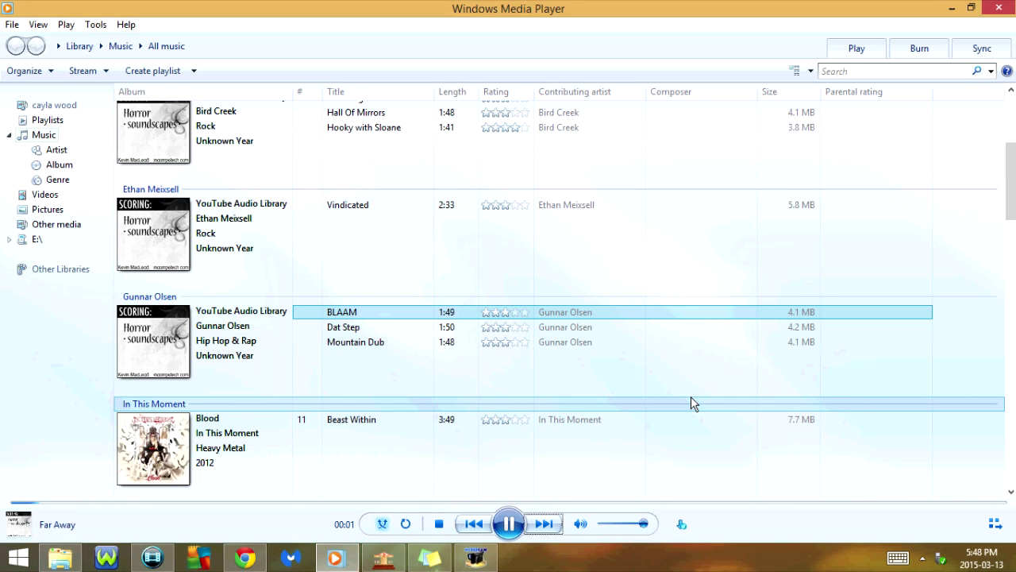
Drag the slider on the right and scroll up through the library list.
left_click(1013, 225)
left_click_drag(1013, 224, 1014, 299)
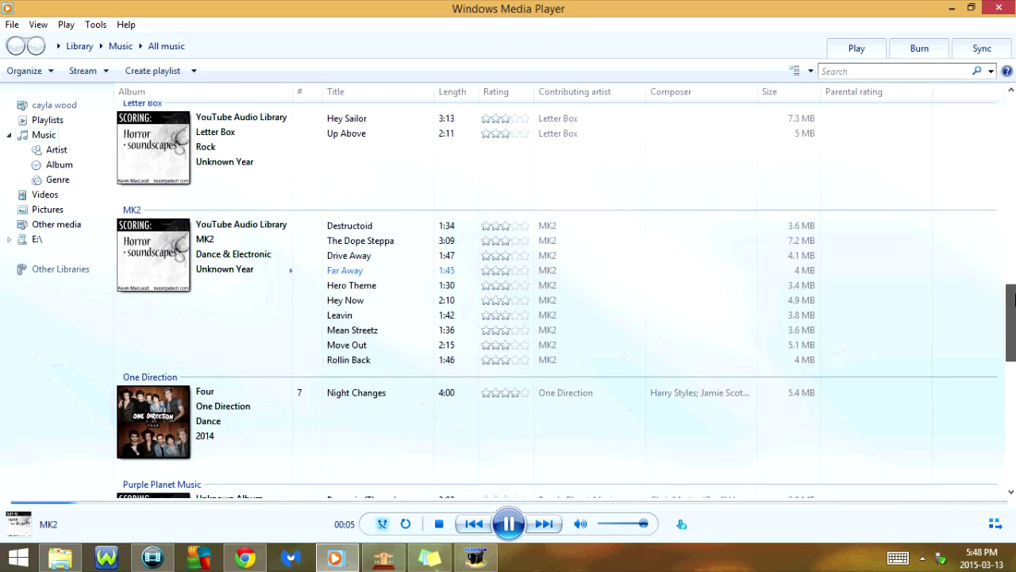
left_click_drag(1013, 299, 1013, 286)
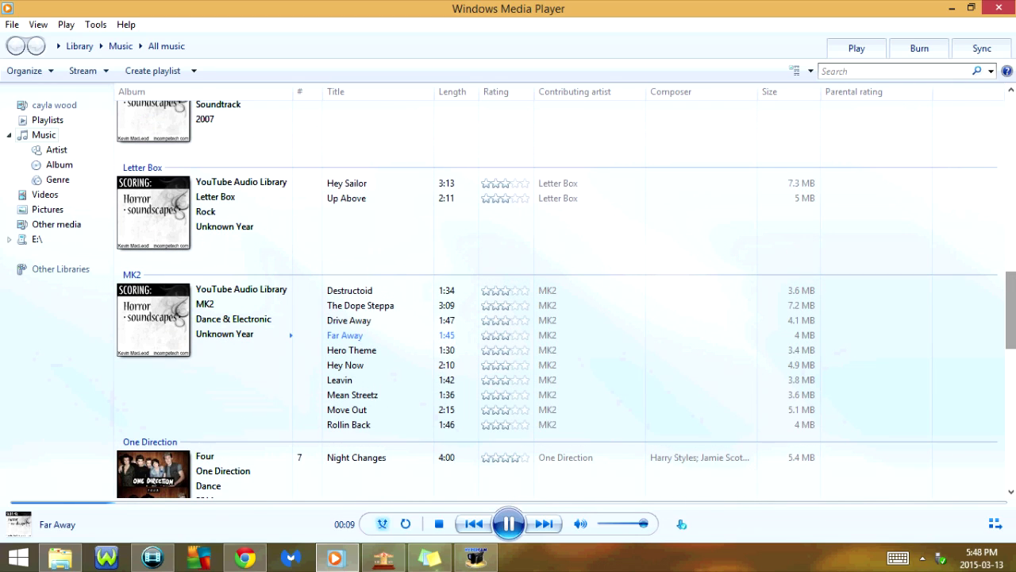
left_click(544, 523)
scroll(604, 170, "up", 10)
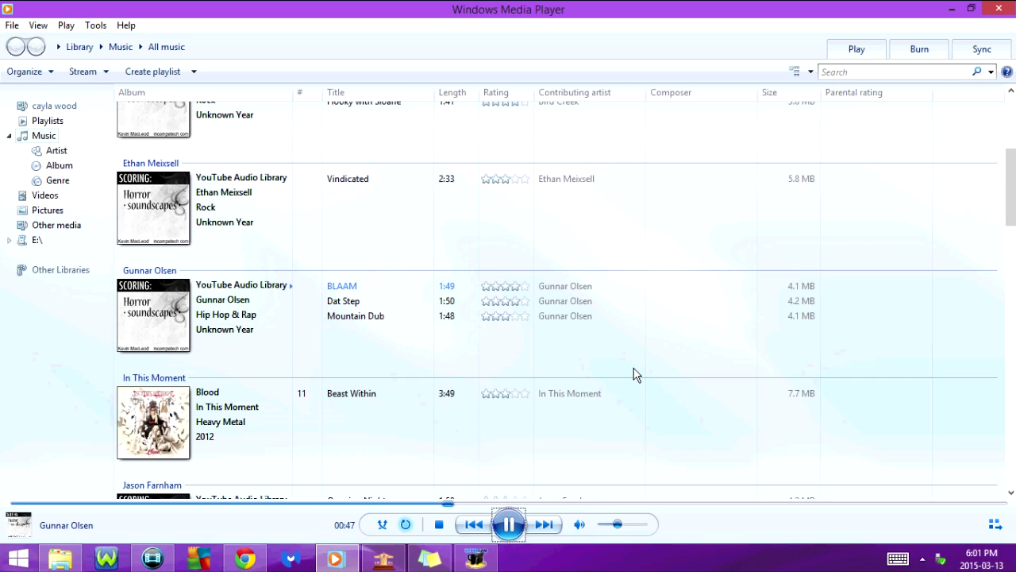
Lower the volume with F9, raise it with F10, then mute and unmute with F7.
key("F9")
key("F9")
key("F9")
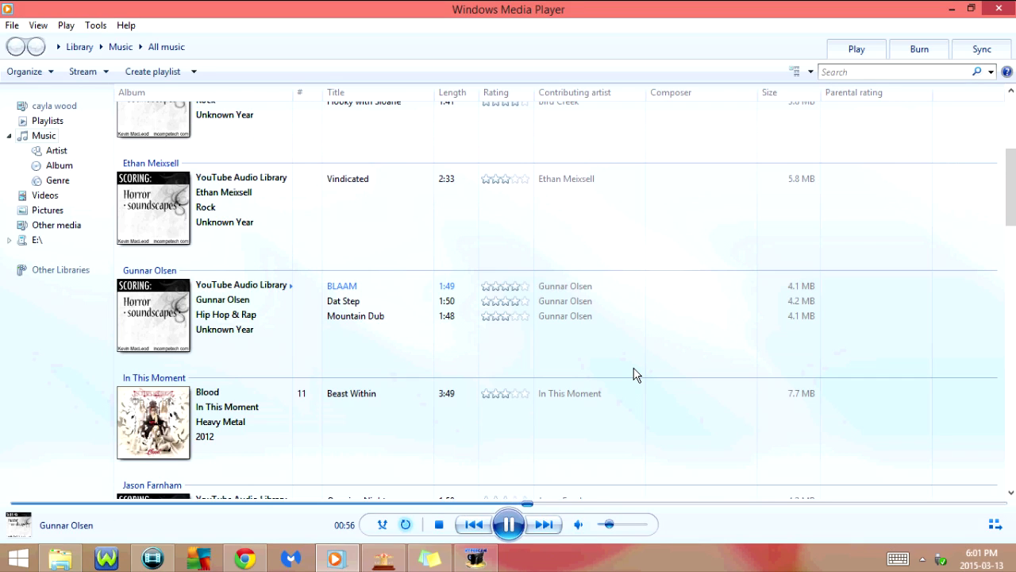
key("F10")
key("F10")
key("F10")
key("F10")
key("F10")
key("F10")
key("F10")
key("F10")
key("F10")
key("F10")
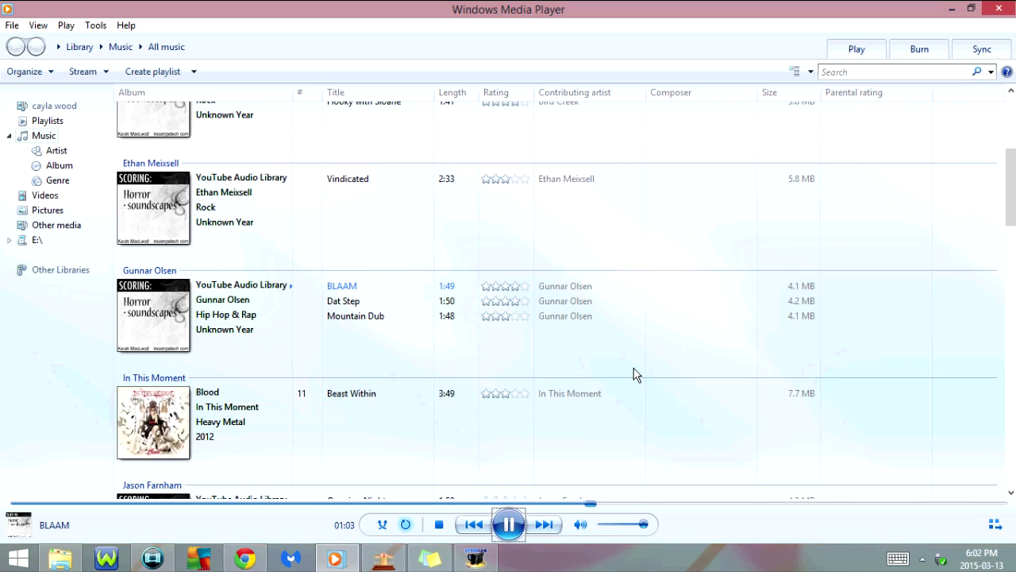
key("F7")
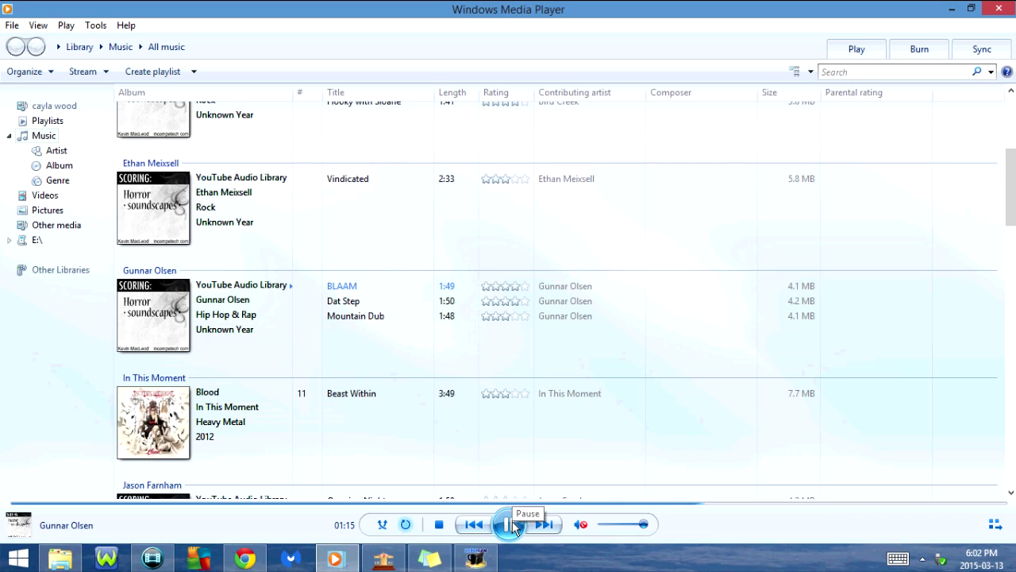
key("F7")
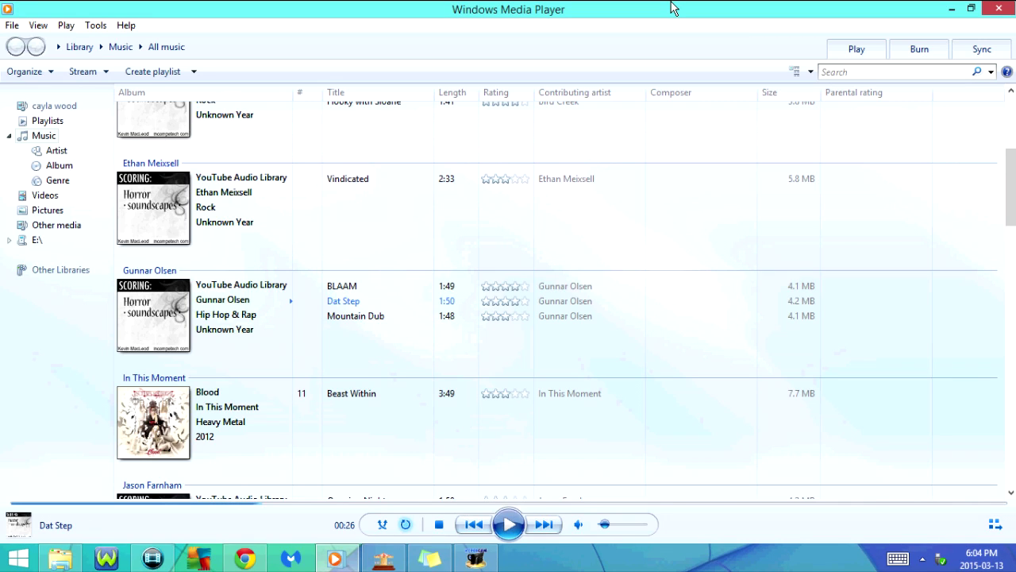
Open and close the Open file dialog, then bring up the Open URL dialog with Ctrl+U.
key("ctrl+o")
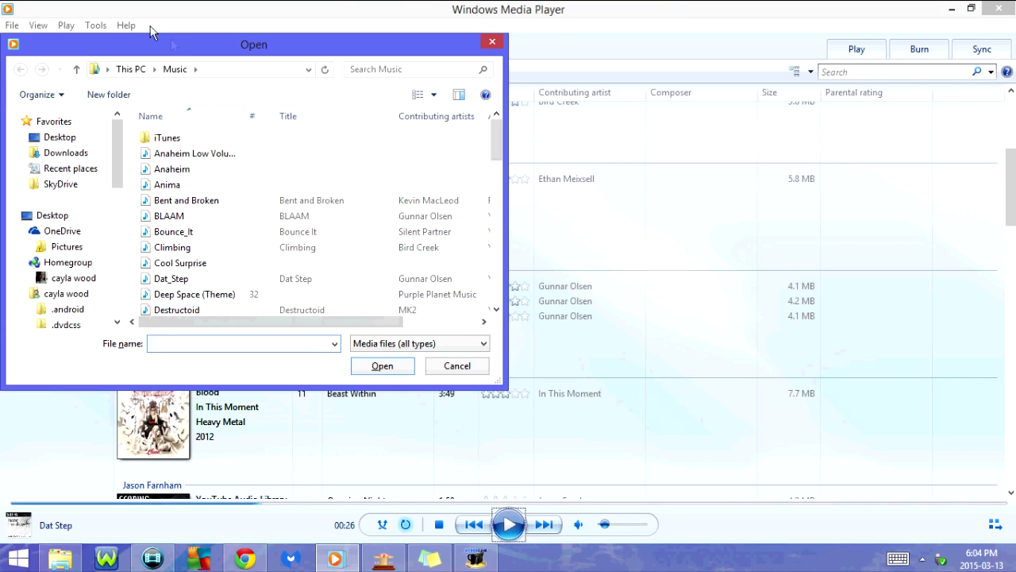
left_click(492, 44)
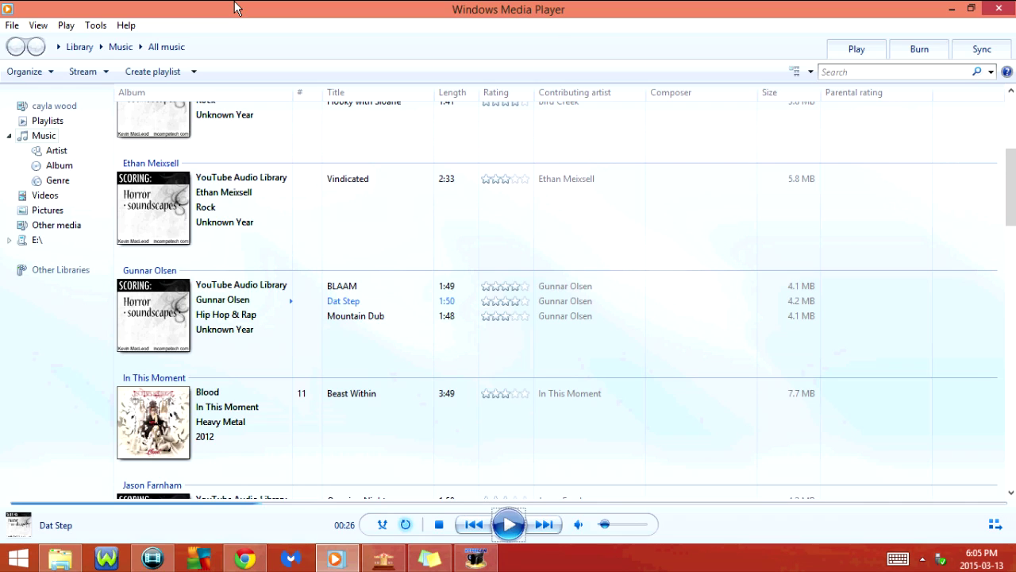
key("ctrl+u")
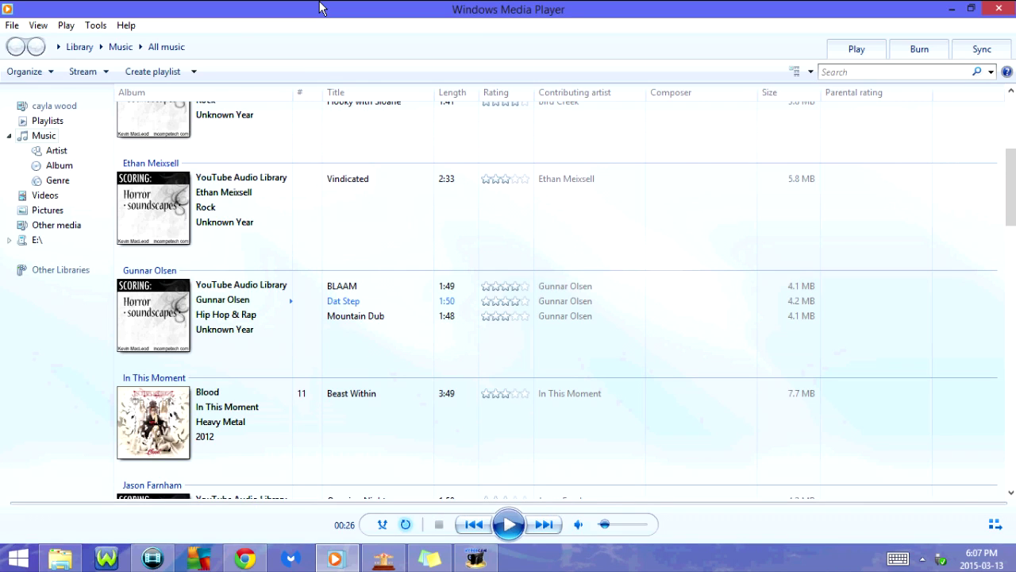
Start and cancel a new untitled playlist, then switch to compact skin mode with Ctrl+2.
key("ctrl+n")
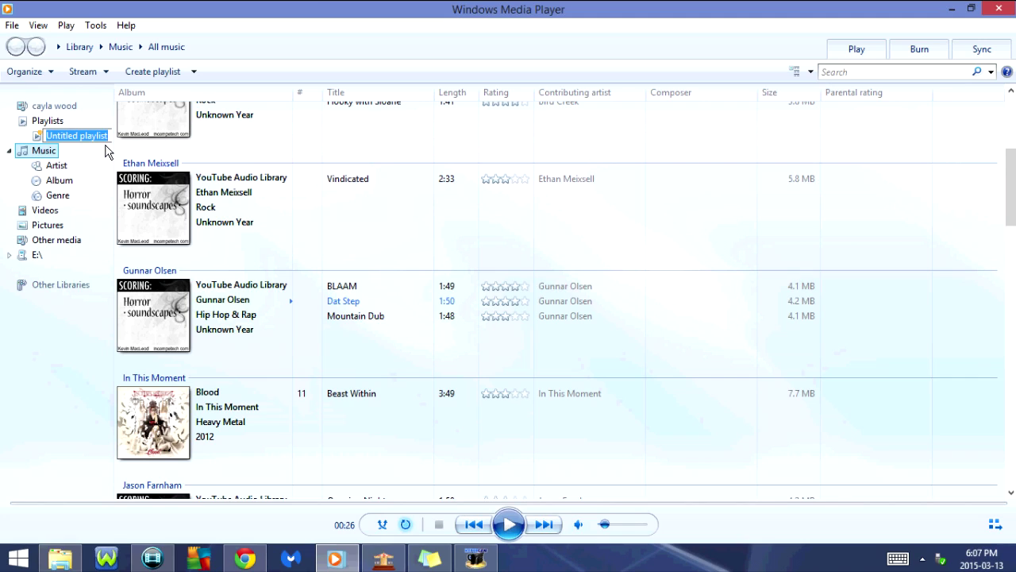
key("Escape")
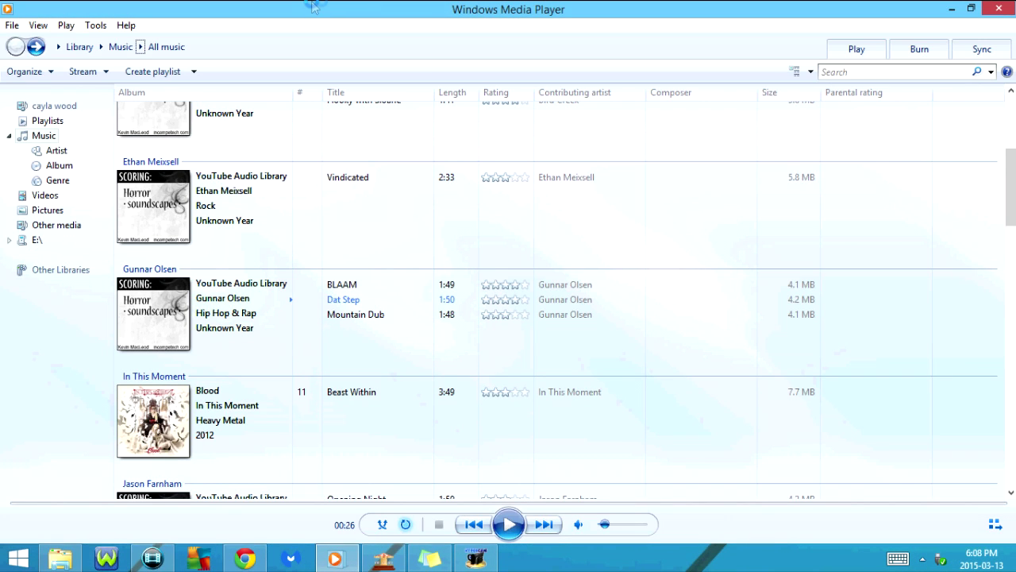
key("ctrl+2")
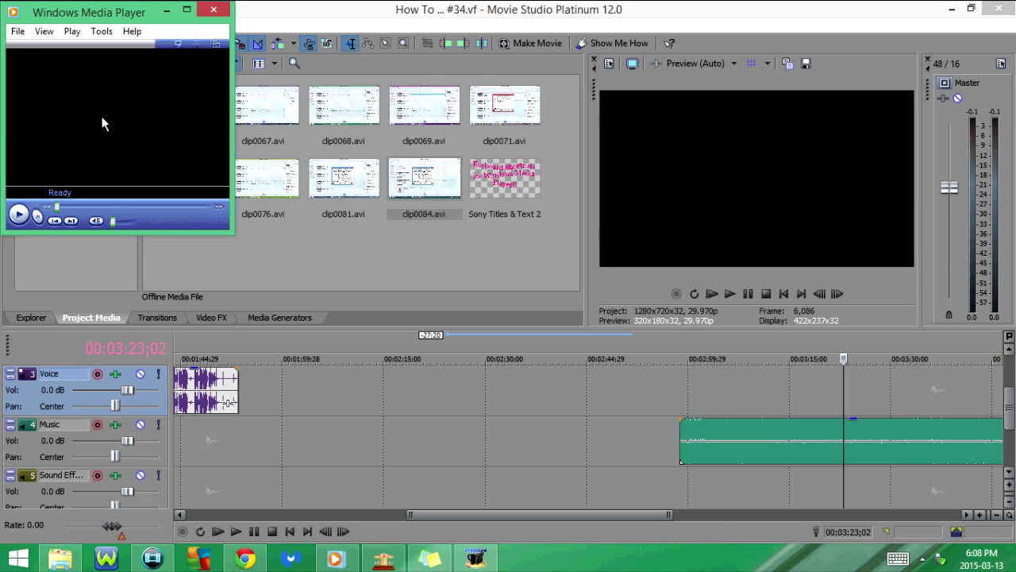
Return to Library mode with Ctrl+1 and pause the DSCN3456 video in the small window.
key("ctrl+1")
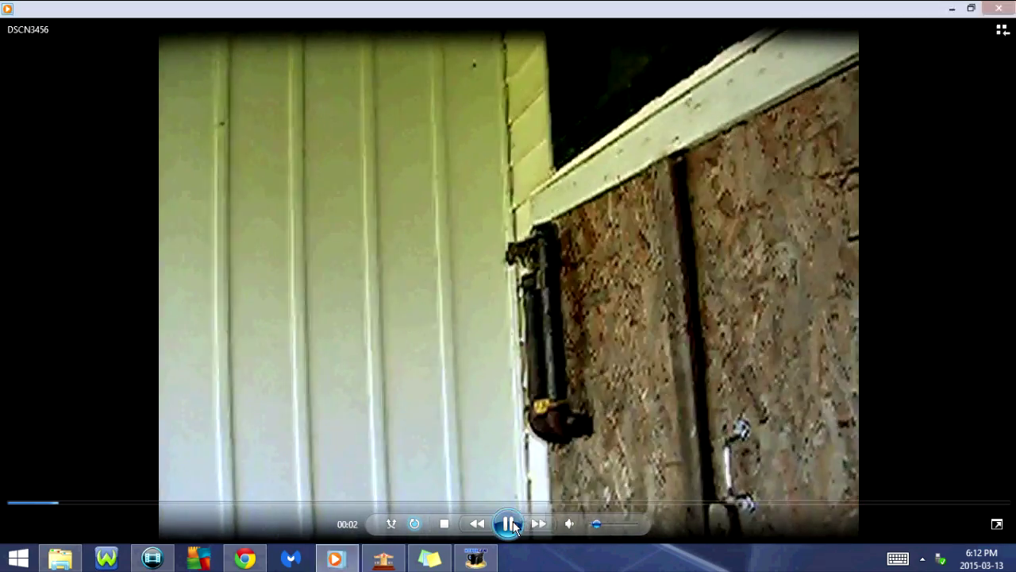
left_click(516, 521)
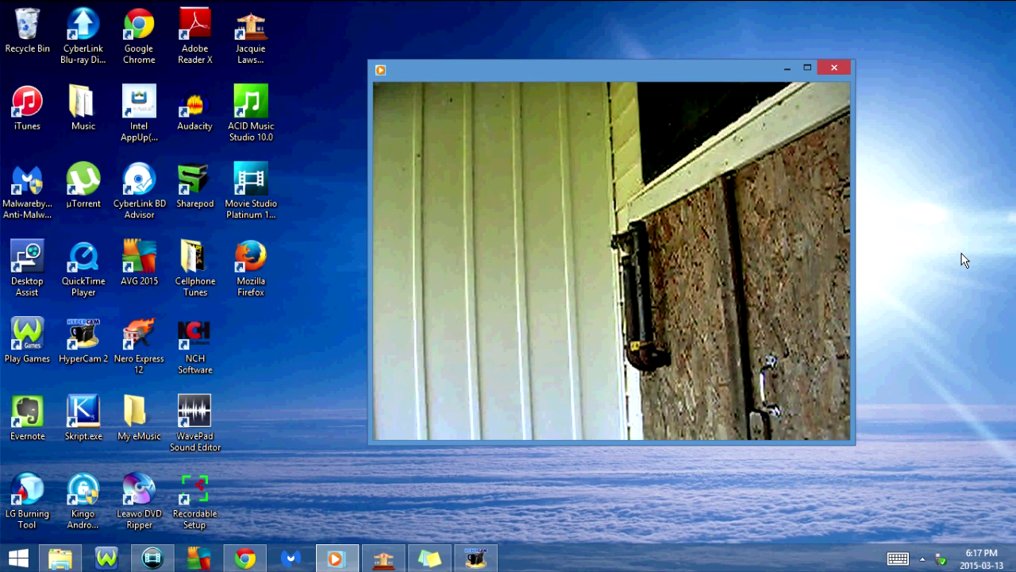
Show the video full screen with Alt+Enter, exit with Esc, then open Help with F1.
key("alt+Return")
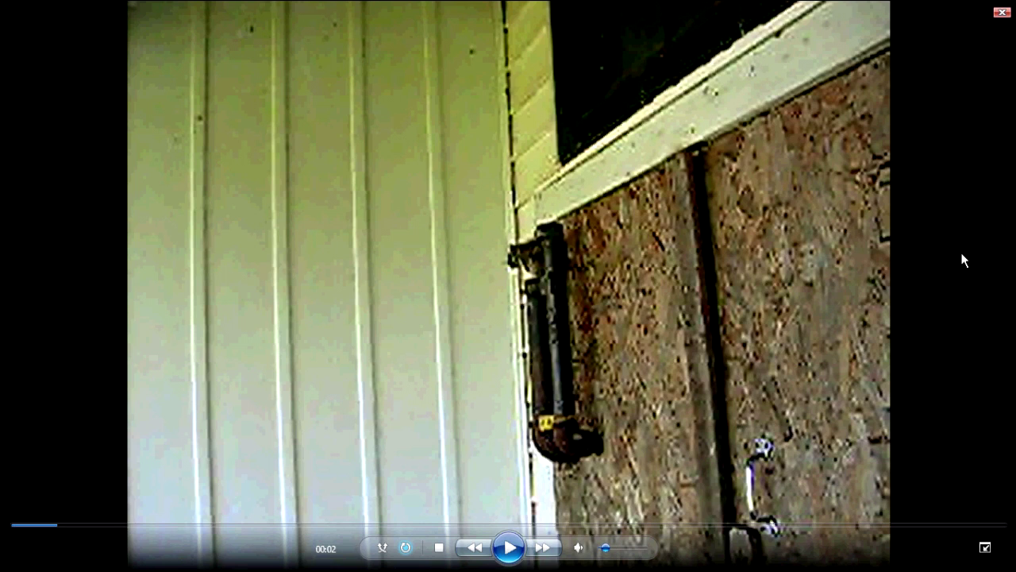
key("Escape")
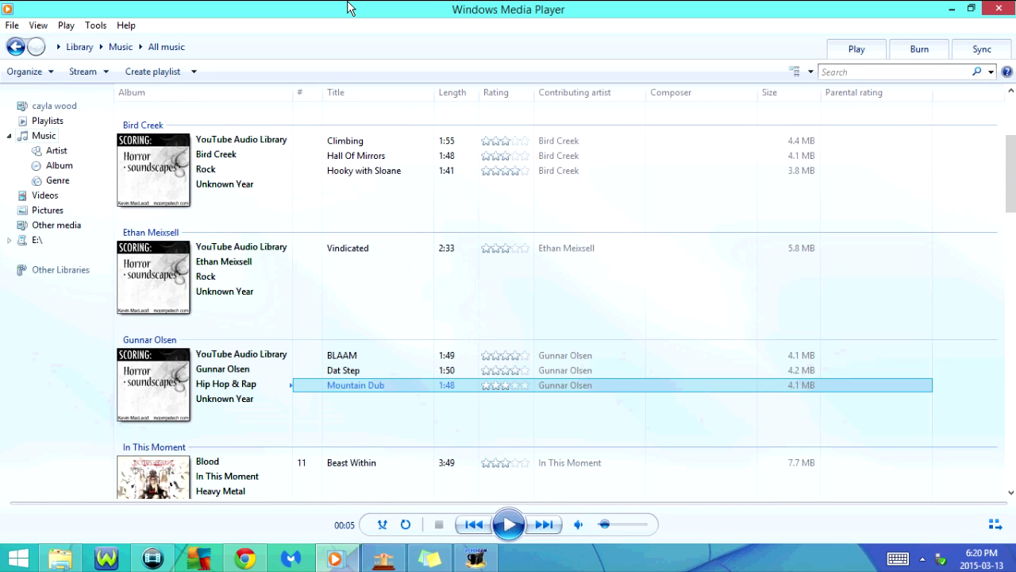
key("F1")
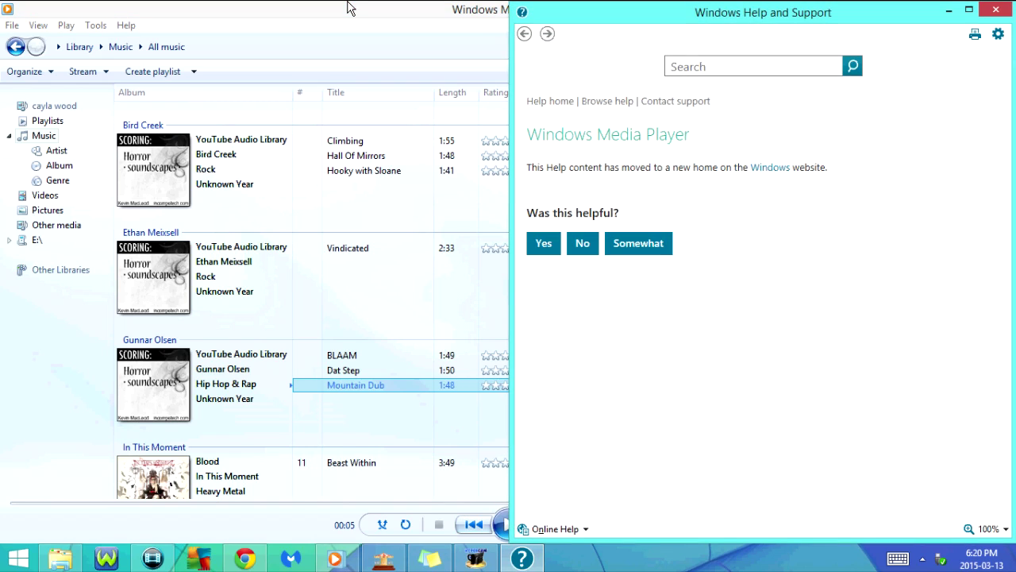